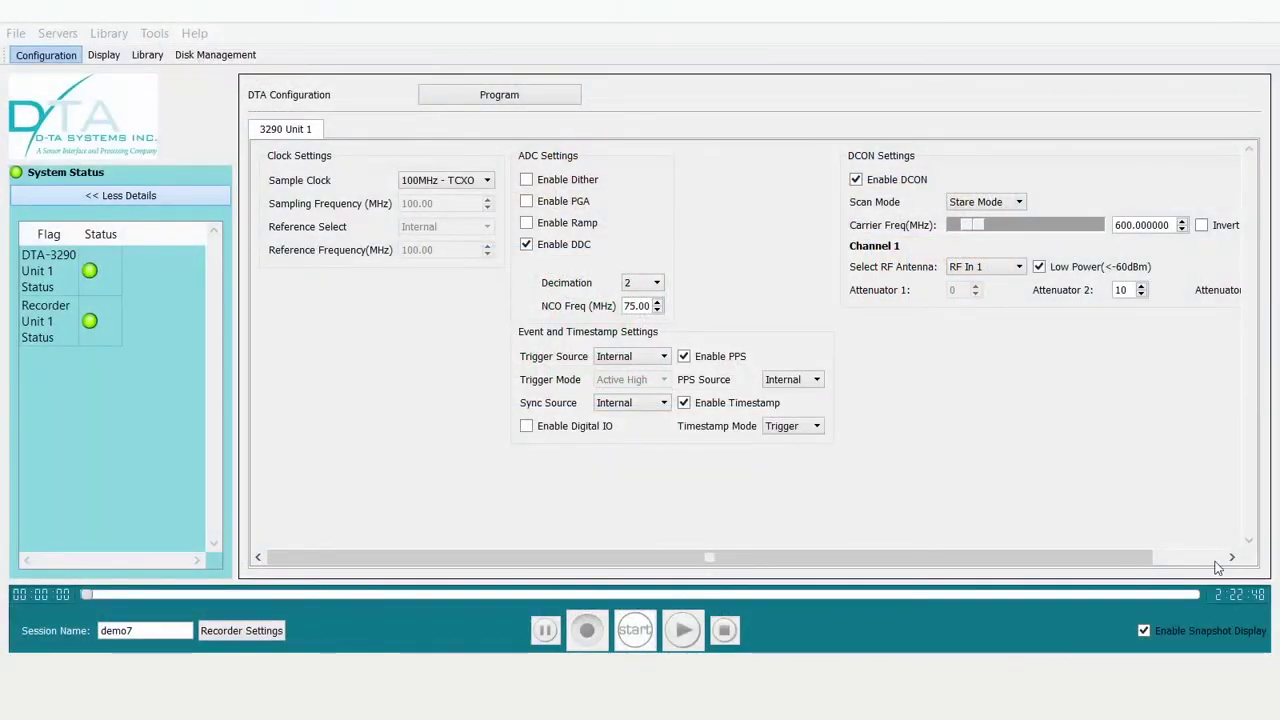
- Set the DCON scan mode to SigInspector, program the unit with it and start the acquisition
click(1009, 206)
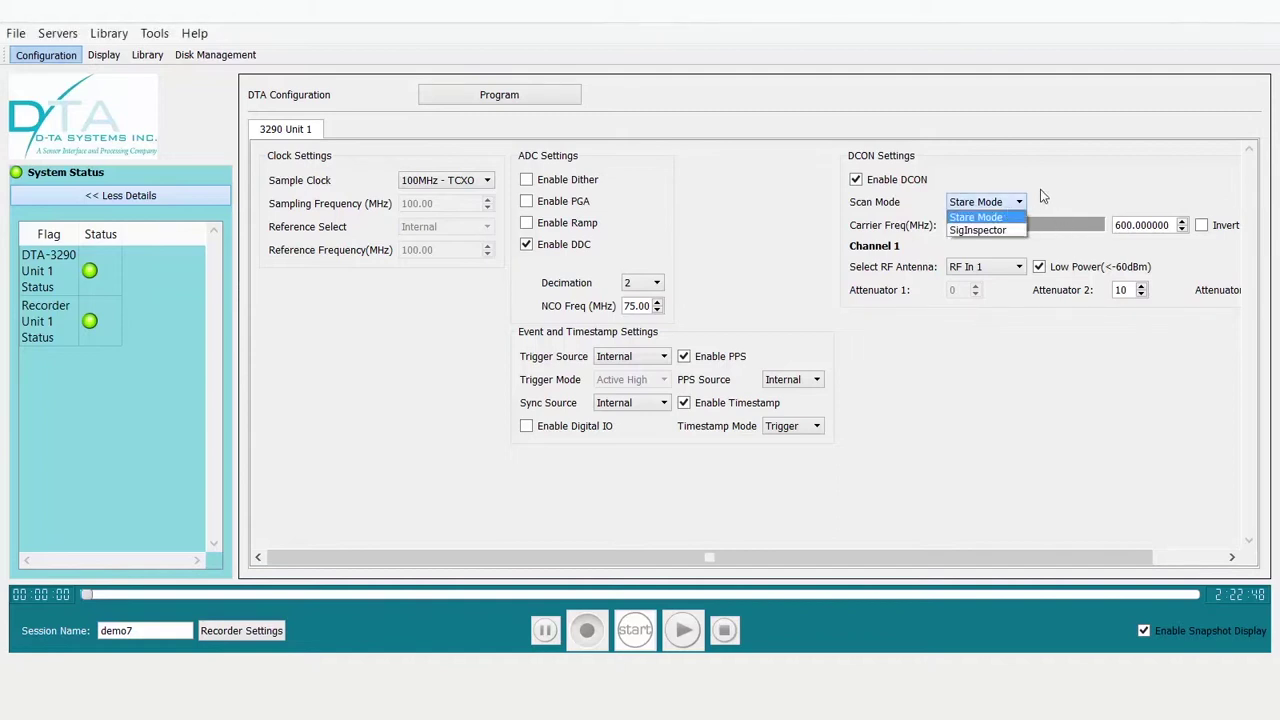
click(1011, 231)
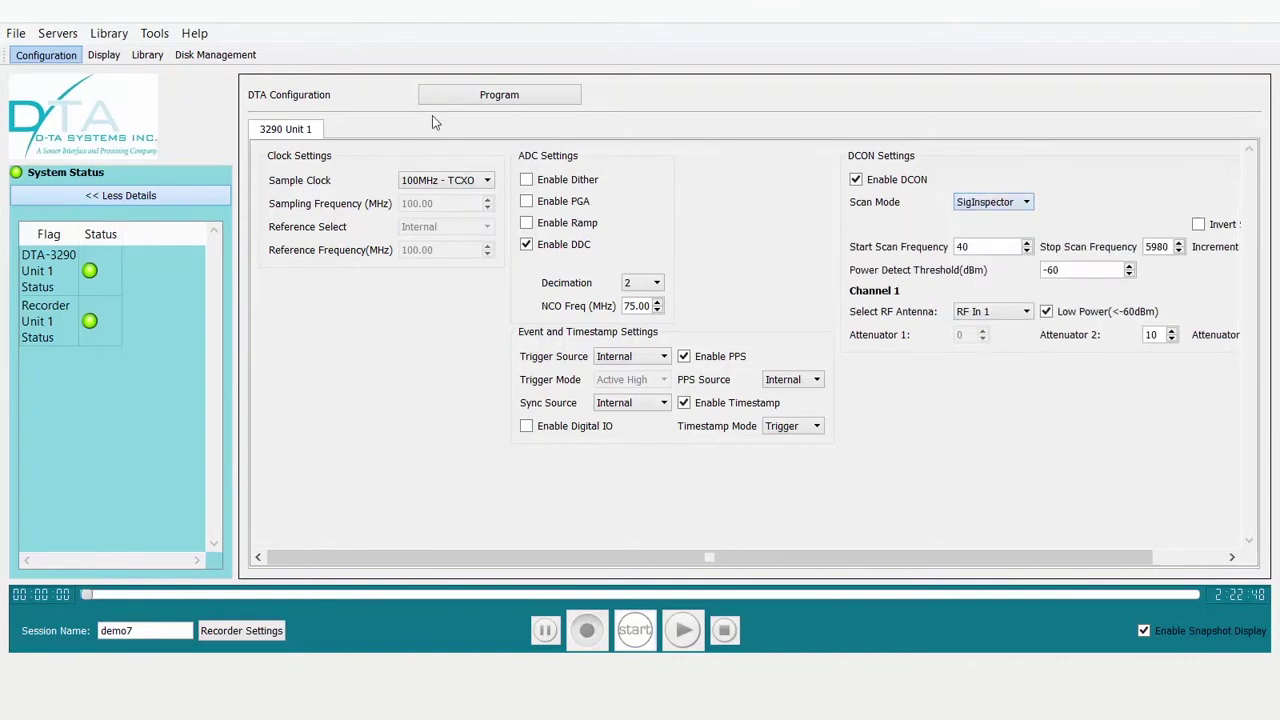
click(503, 97)
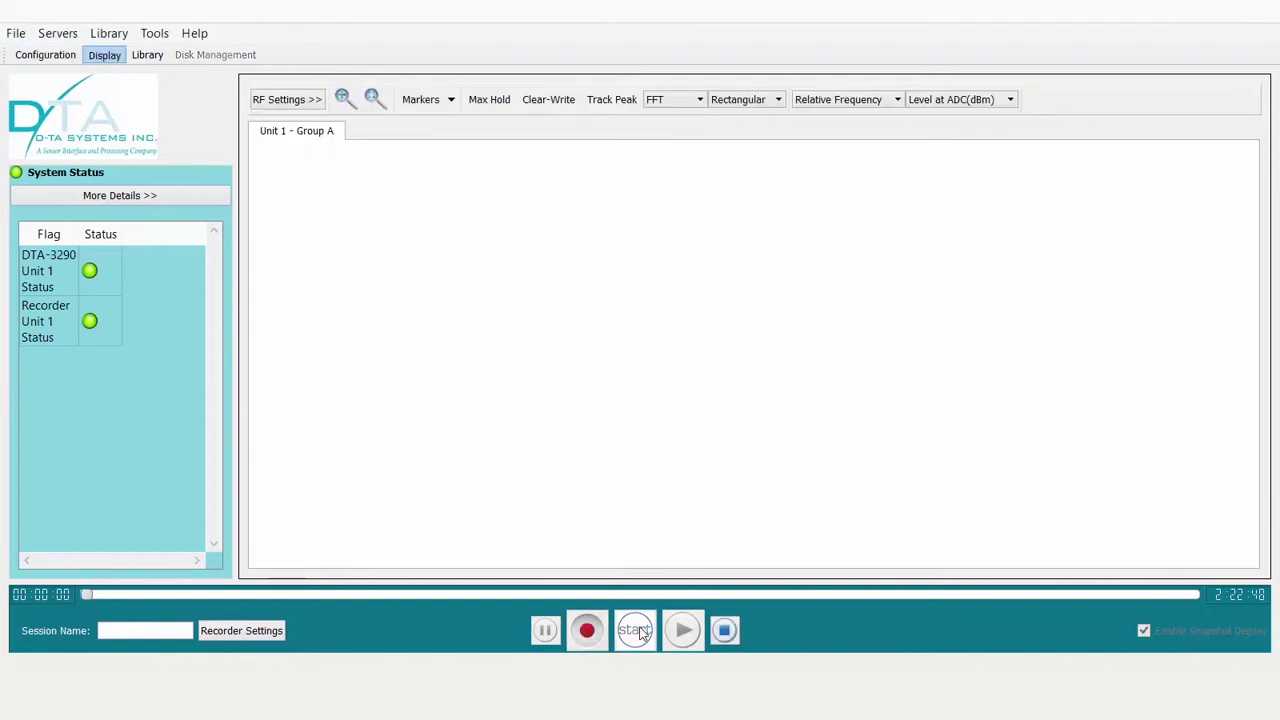
click(640, 632)
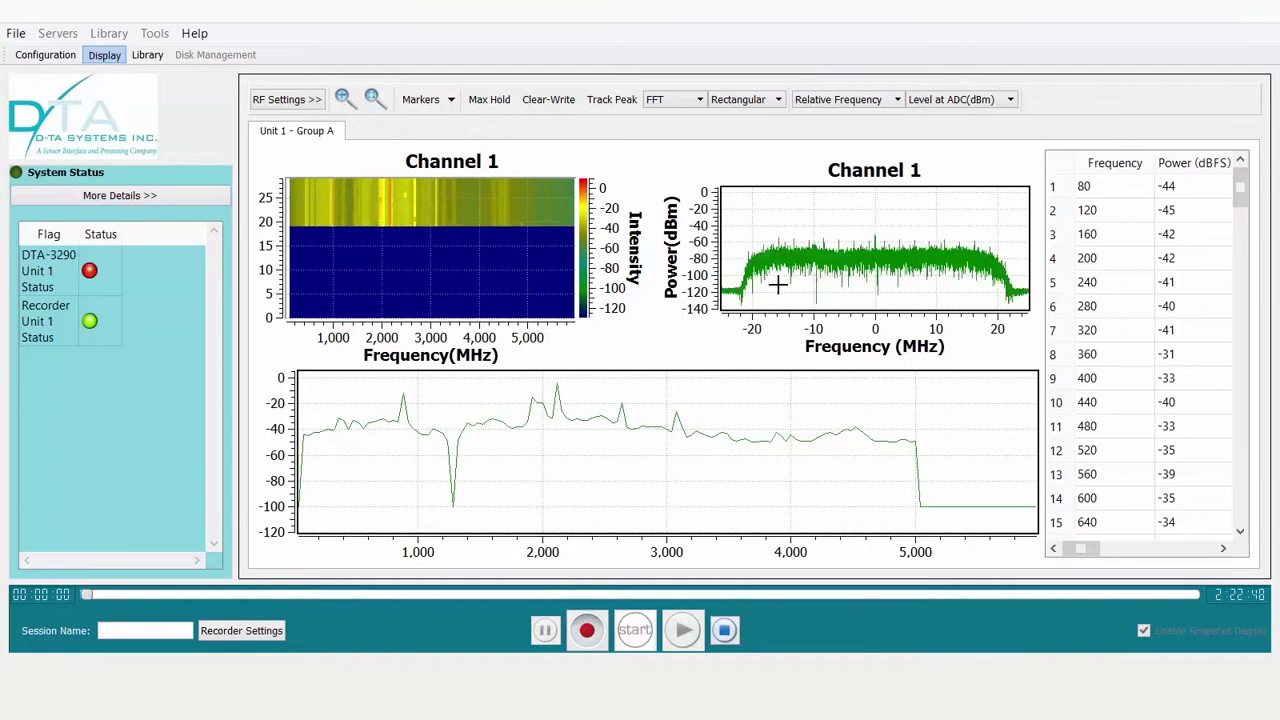
- Switch the Channel 1 spectrum's frequency axis to Absolute Frequency
click(803, 106)
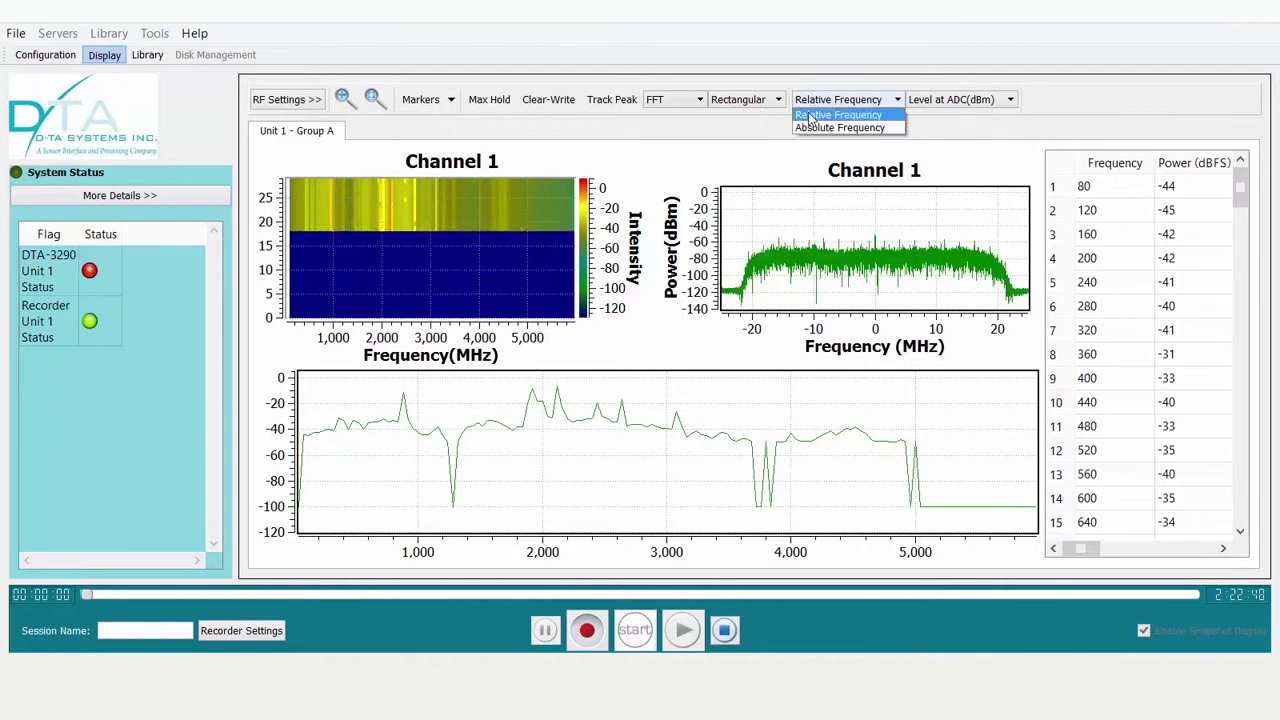
click(814, 127)
- Name the session "demo" and start recording it with the recorder mode left on Manual
click(135, 631)
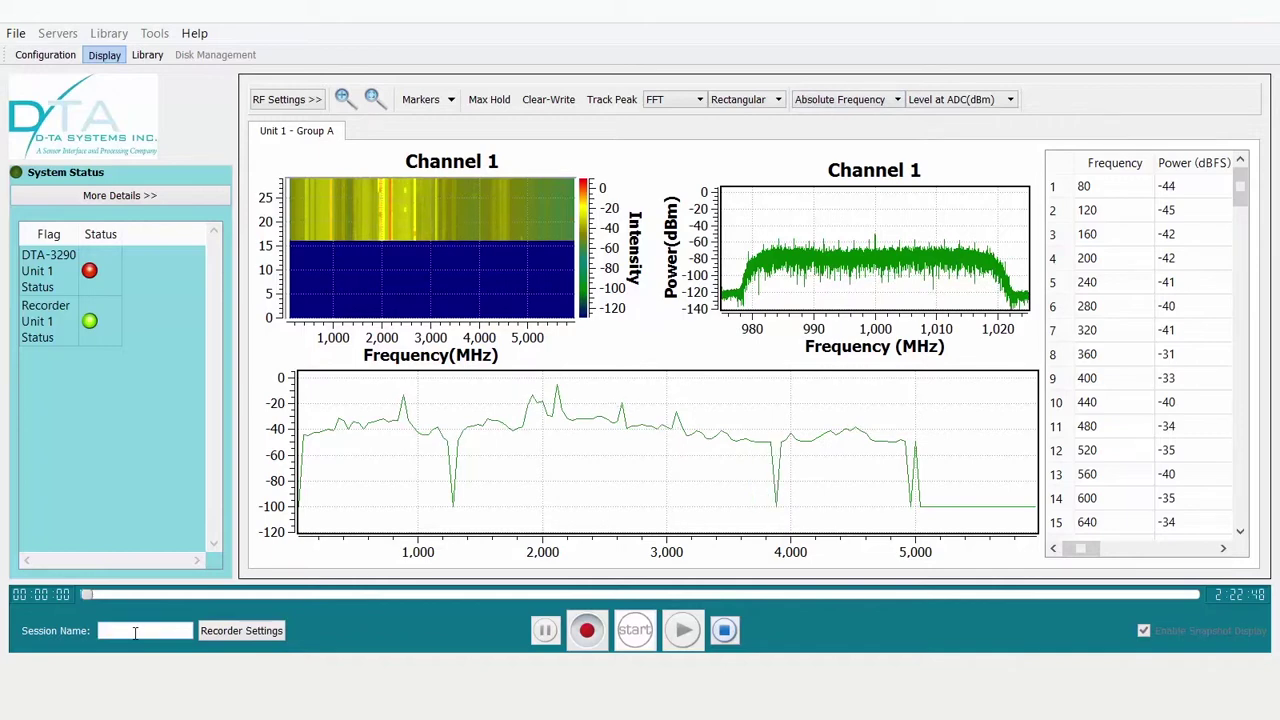
text(demo)
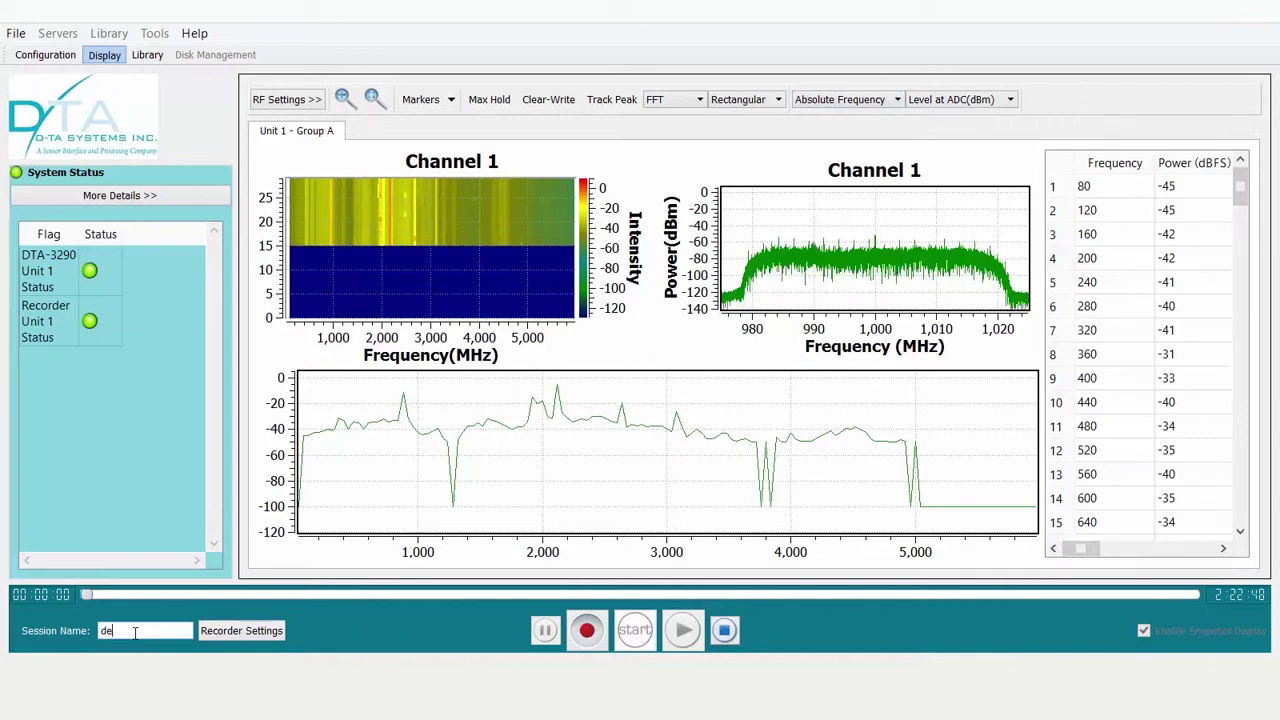
click(227, 628)
click(225, 567)
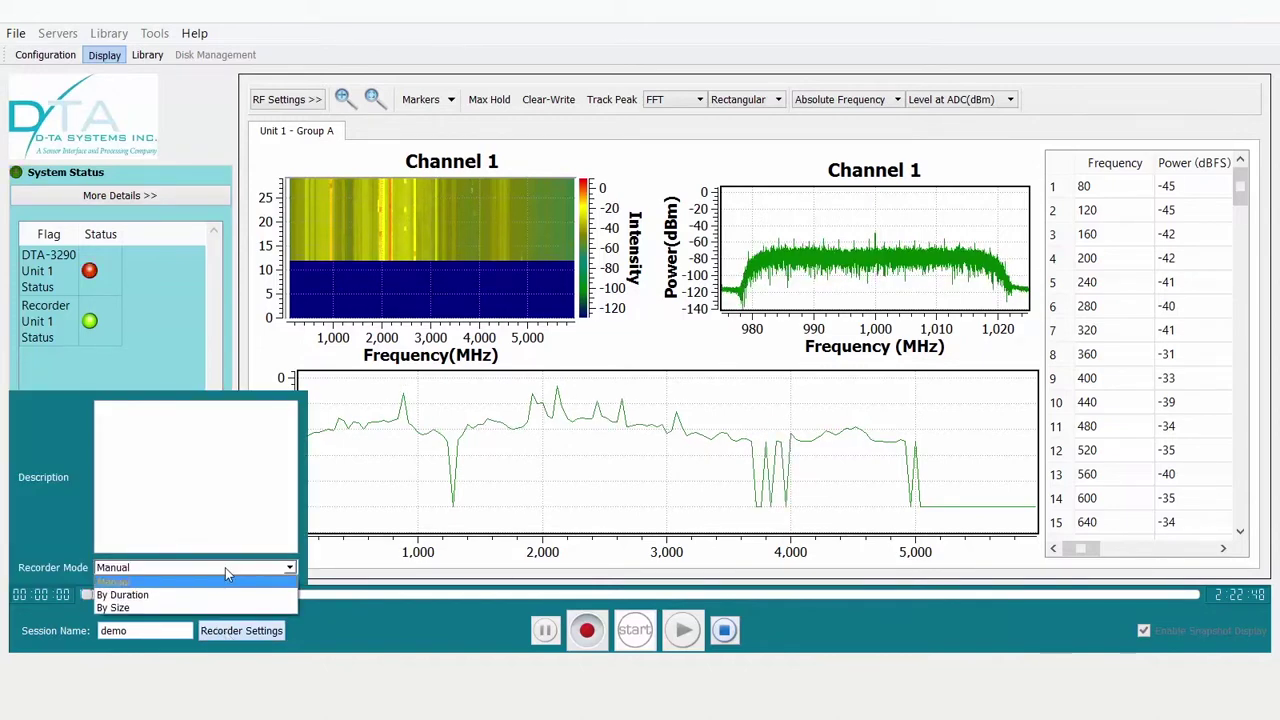
click(150, 418)
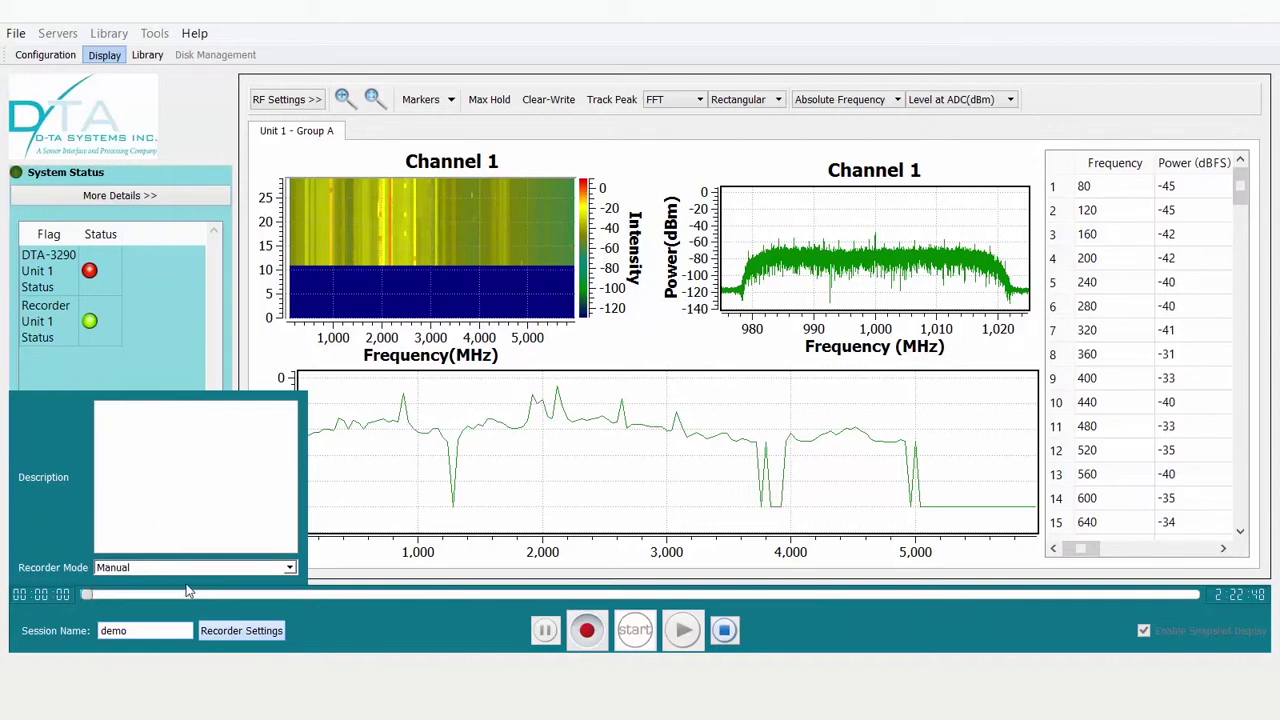
click(242, 632)
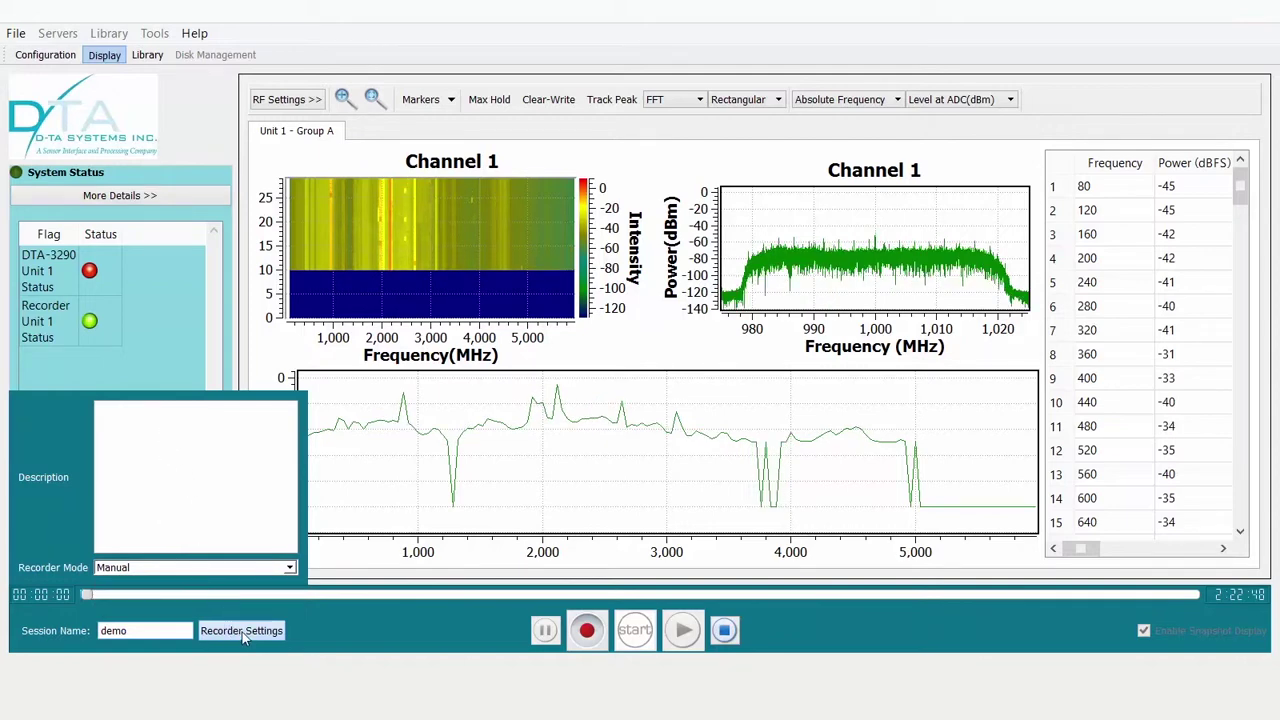
click(588, 630)
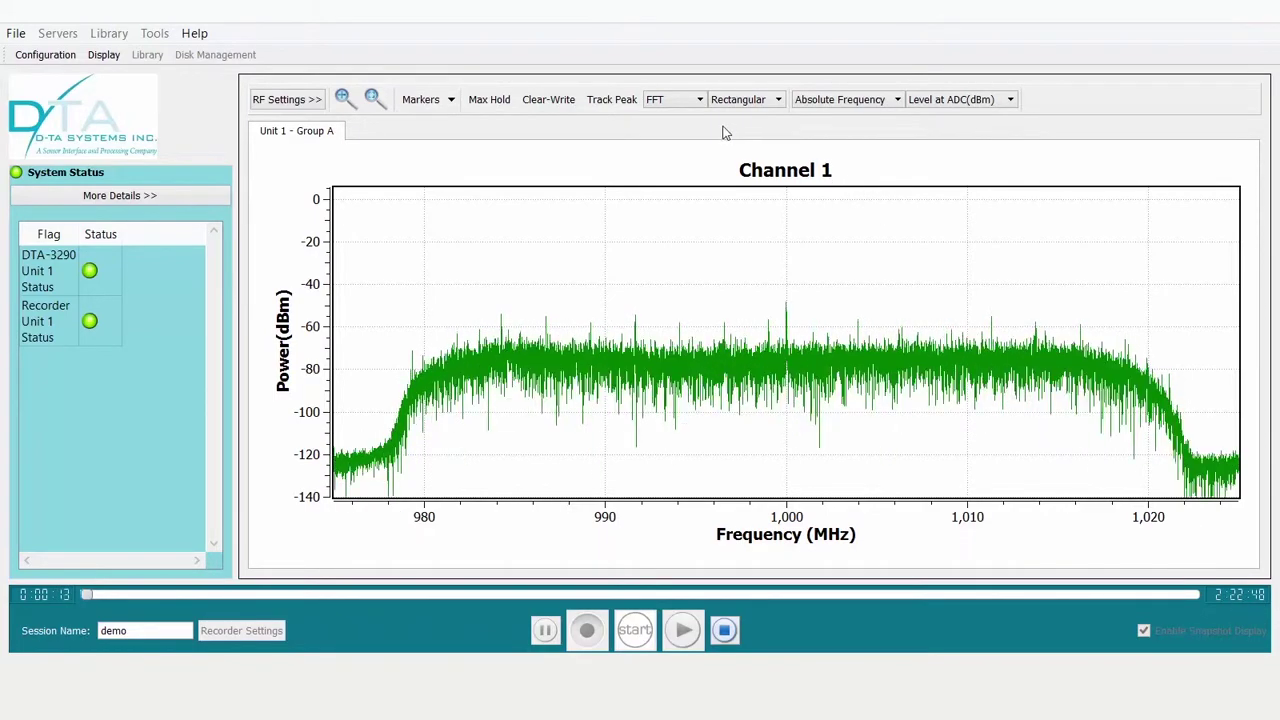
- Turn on Max Hold with a Blackman window for the live spectrum and stop the recording
click(488, 102)
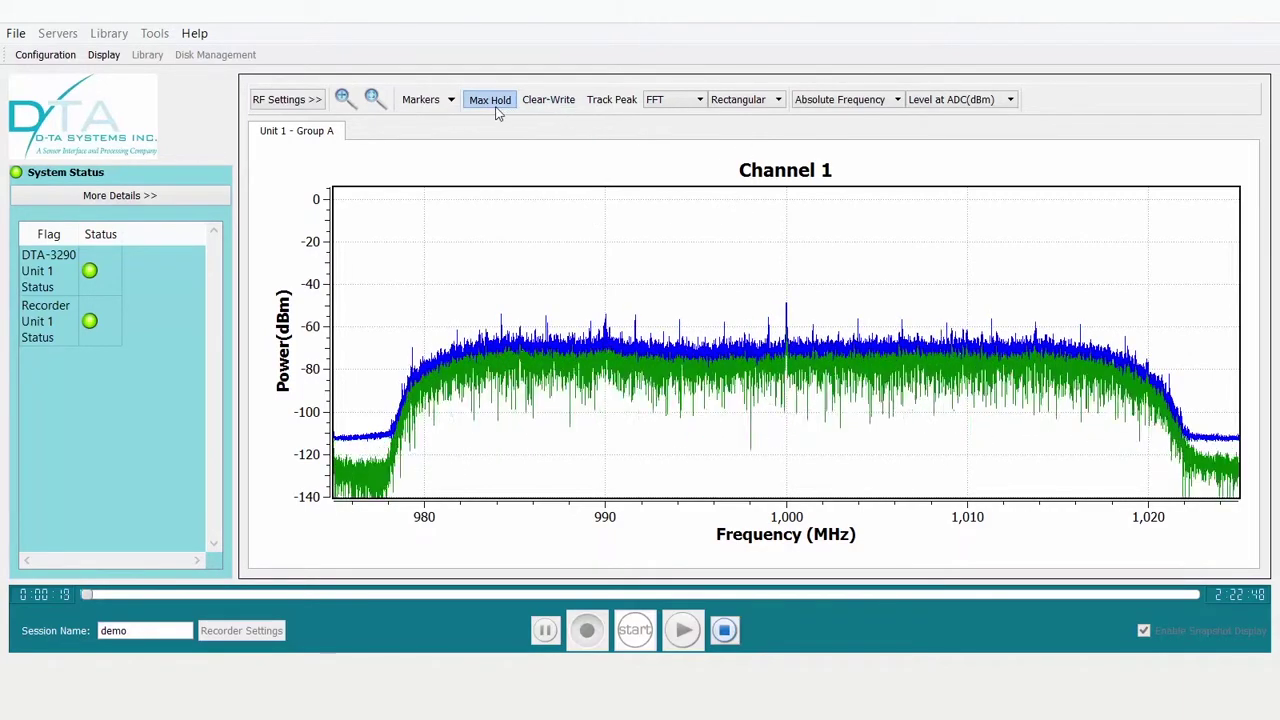
click(768, 101)
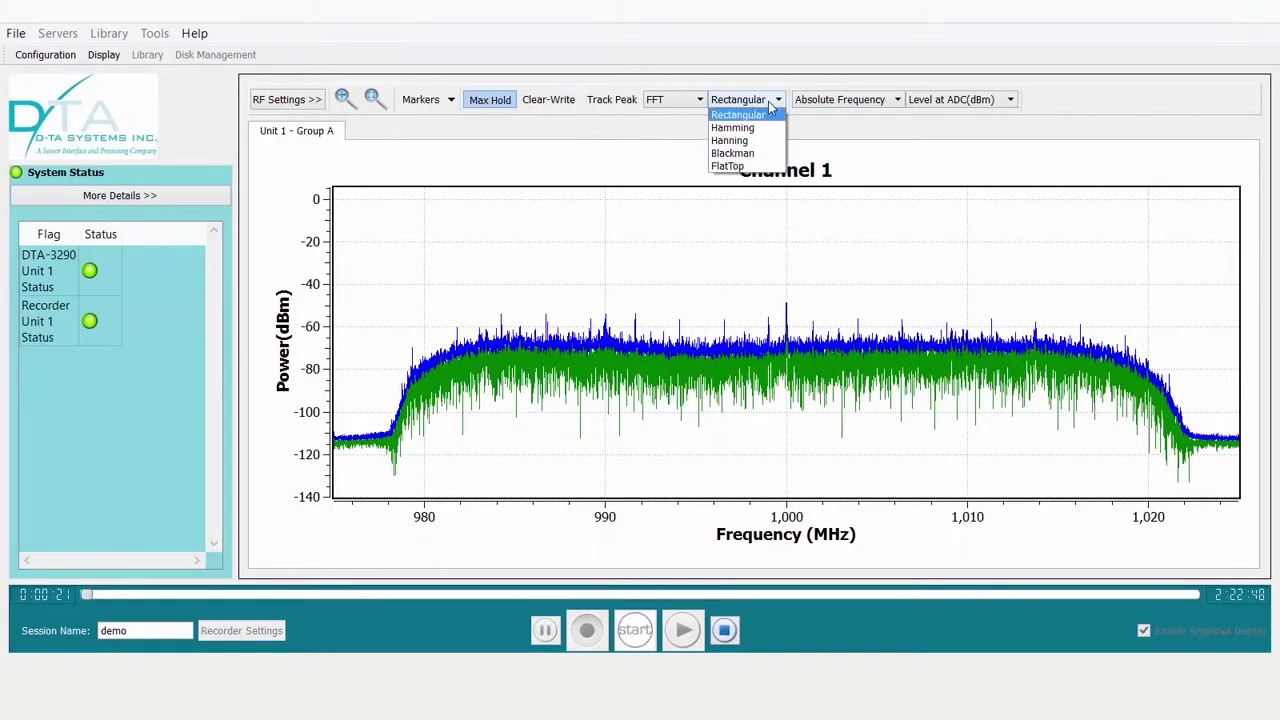
click(741, 155)
click(860, 101)
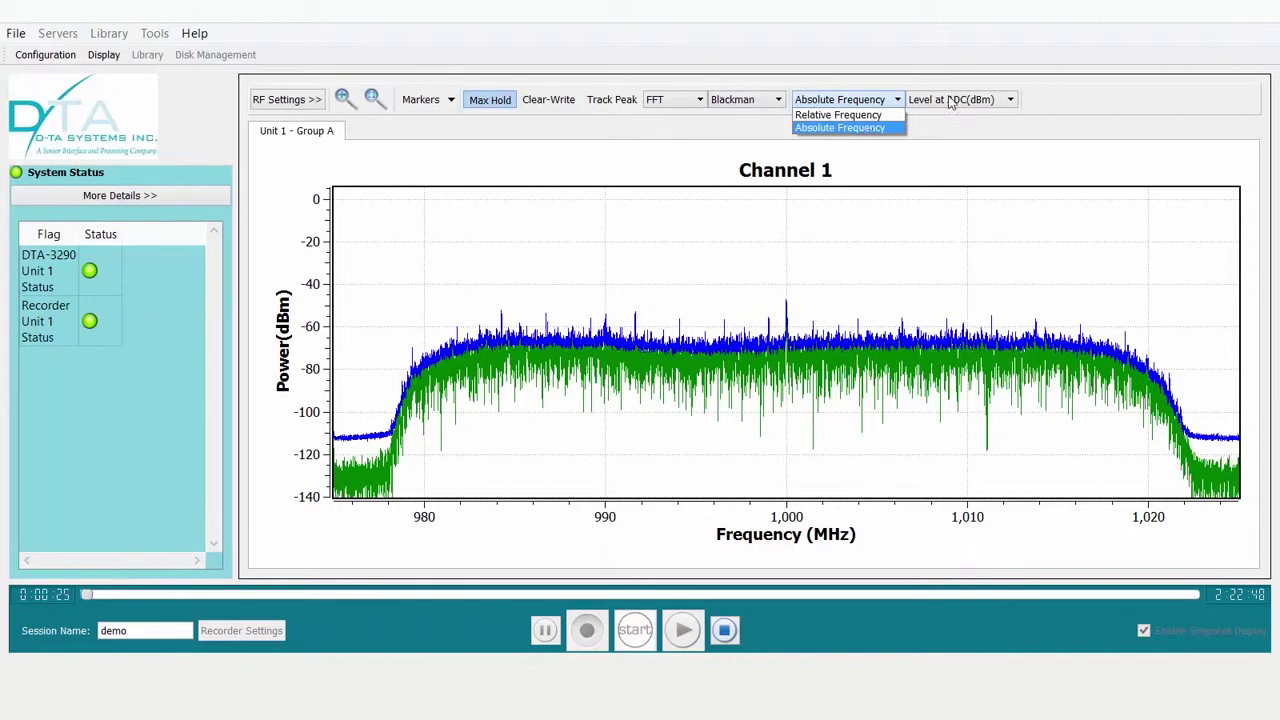
click(955, 44)
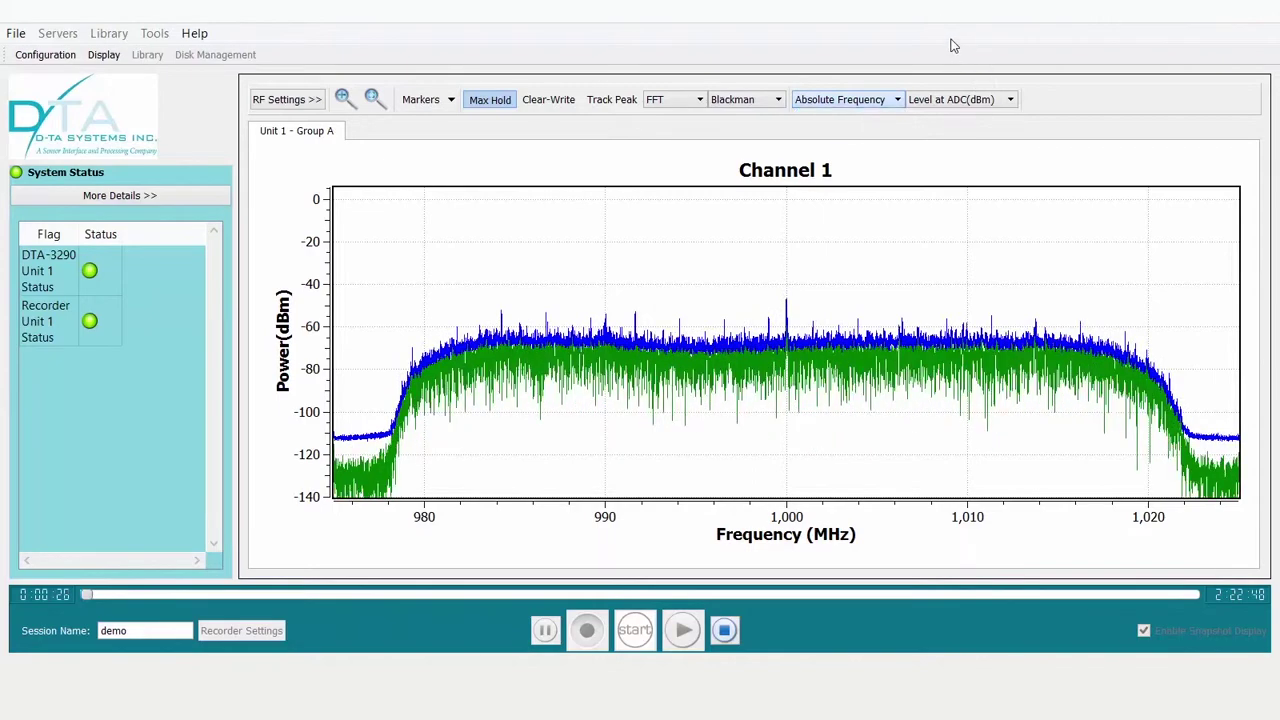
click(724, 631)
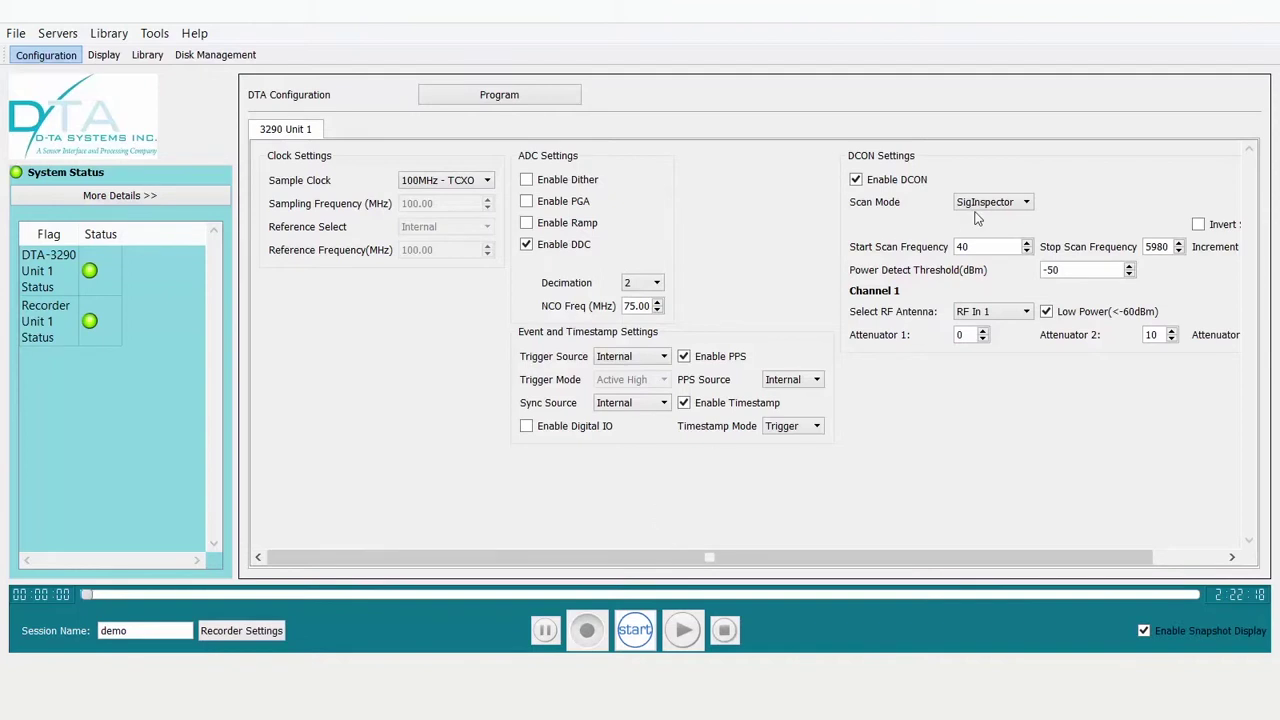
- Program the unit for Stare Mode with a carrier frequency of 880 MHz and start the acquisition
click(990, 208)
click(984, 216)
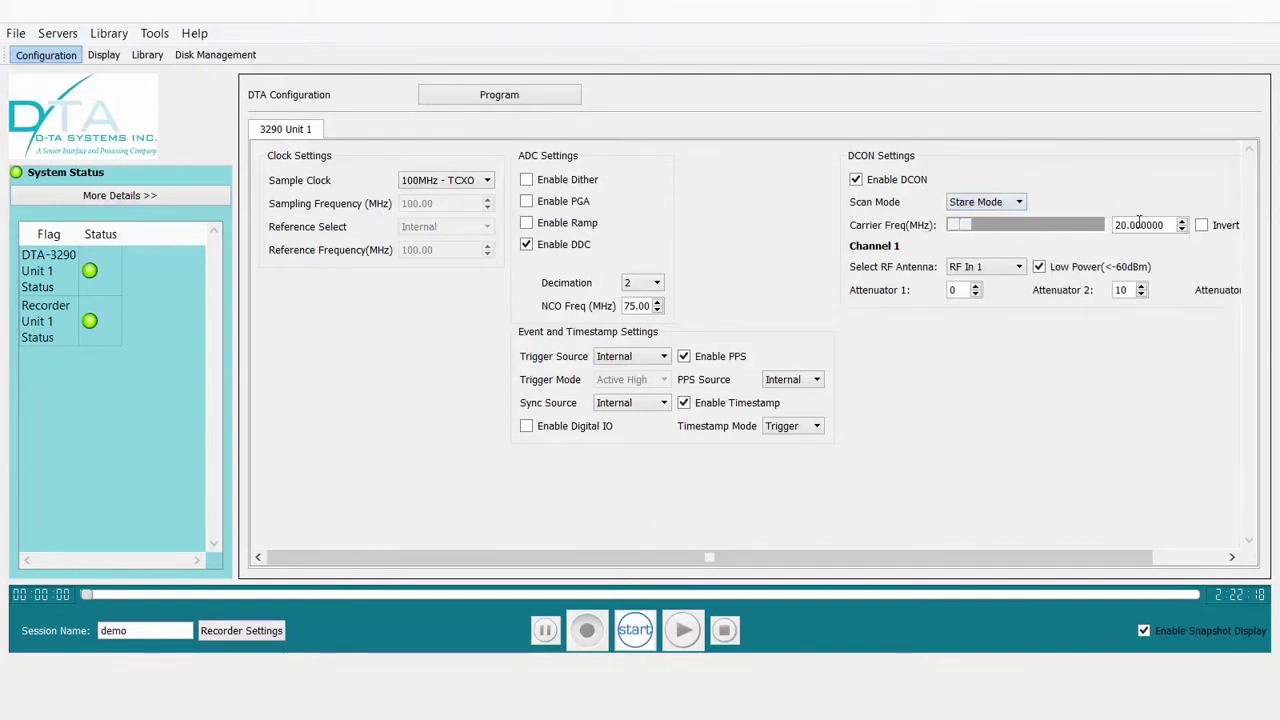
mouse_move(1136, 225)
mouse_down()
mouse_move(1164, 226)
mouse_move(1114, 226)
mouse_up()
drag(1115, 225, 1142, 225)
drag(1166, 226, 1096, 218)
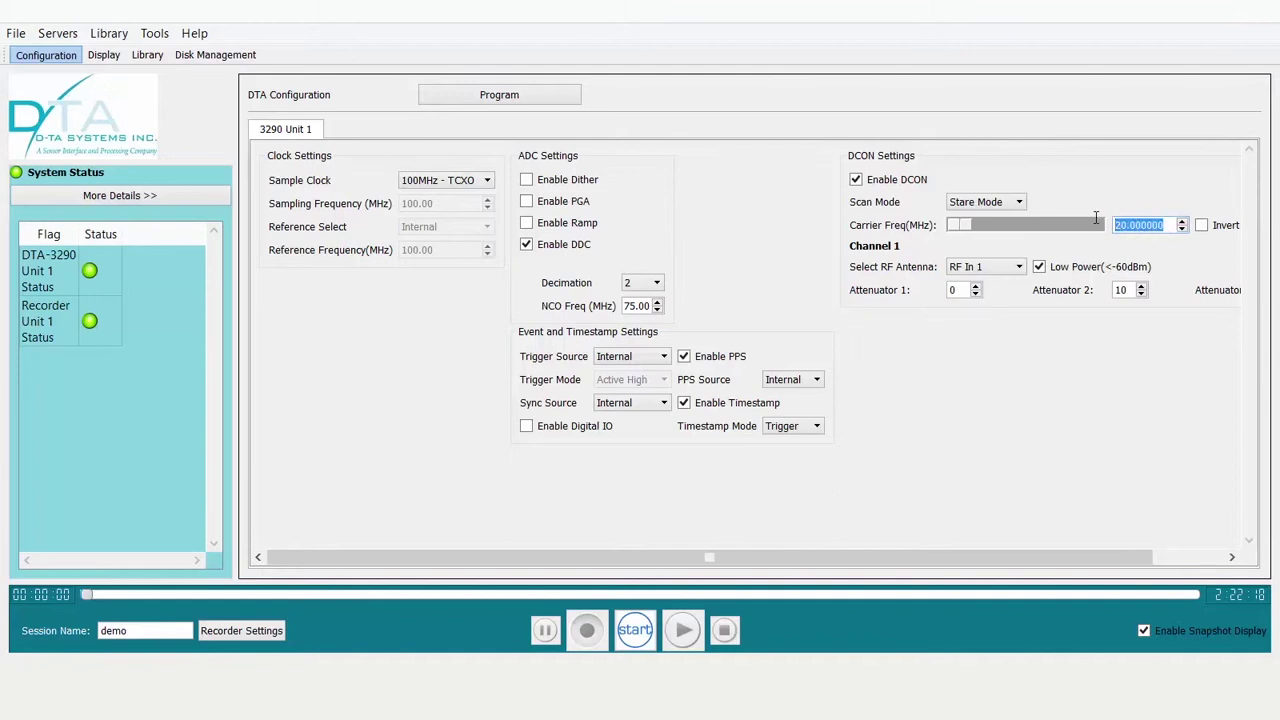
text(880)
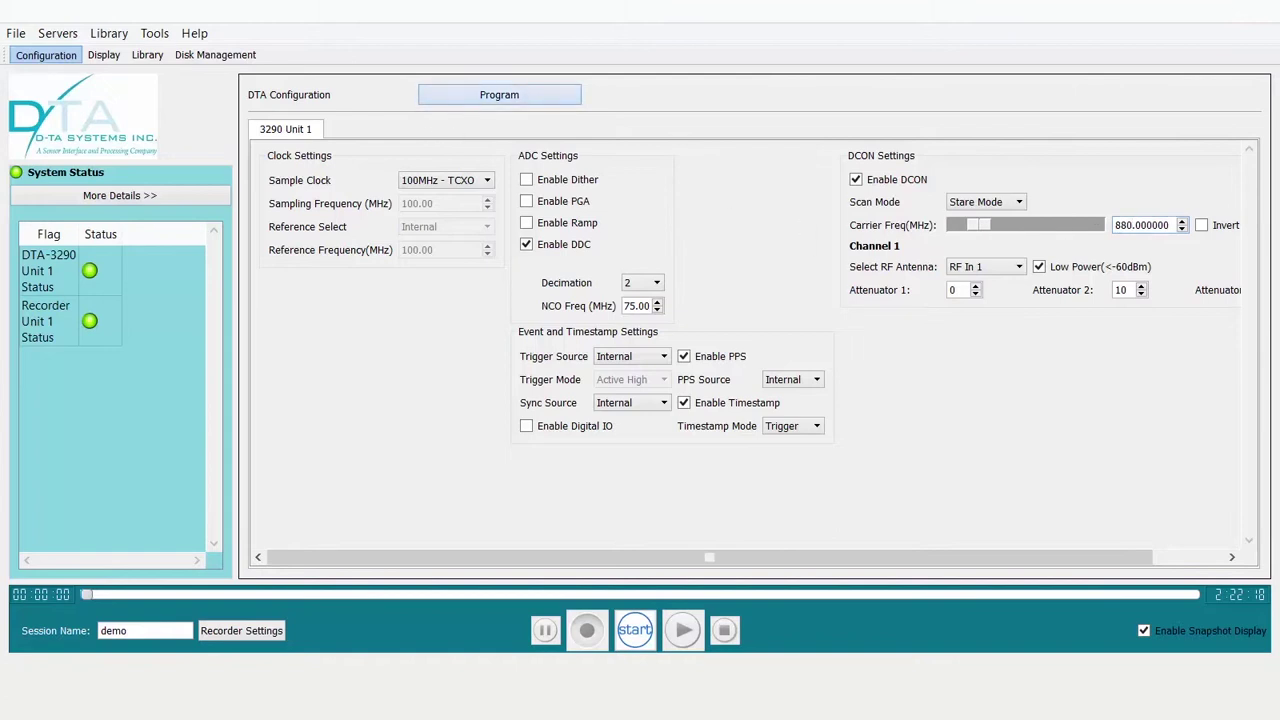
click(636, 632)
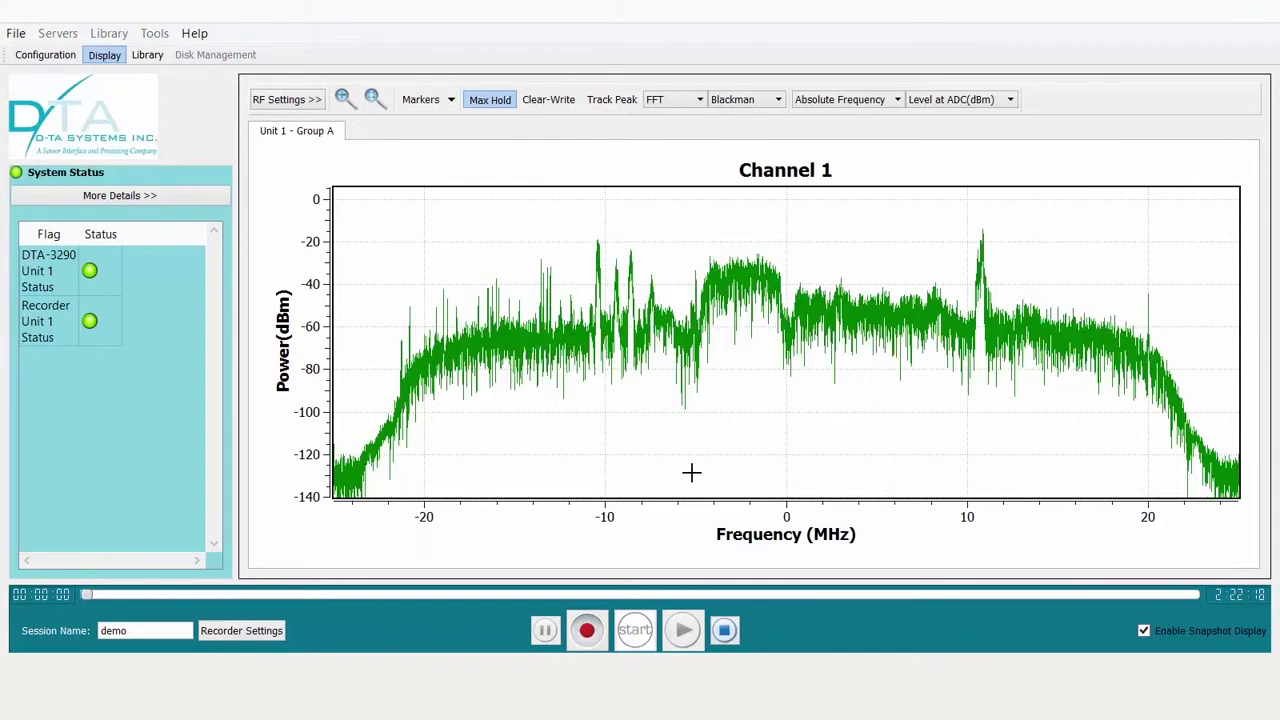
- Try to refresh the absolute frequency axis by switching it to Relative Frequency and back to Absolute Frequency
click(838, 103)
click(836, 115)
click(842, 100)
click(840, 127)
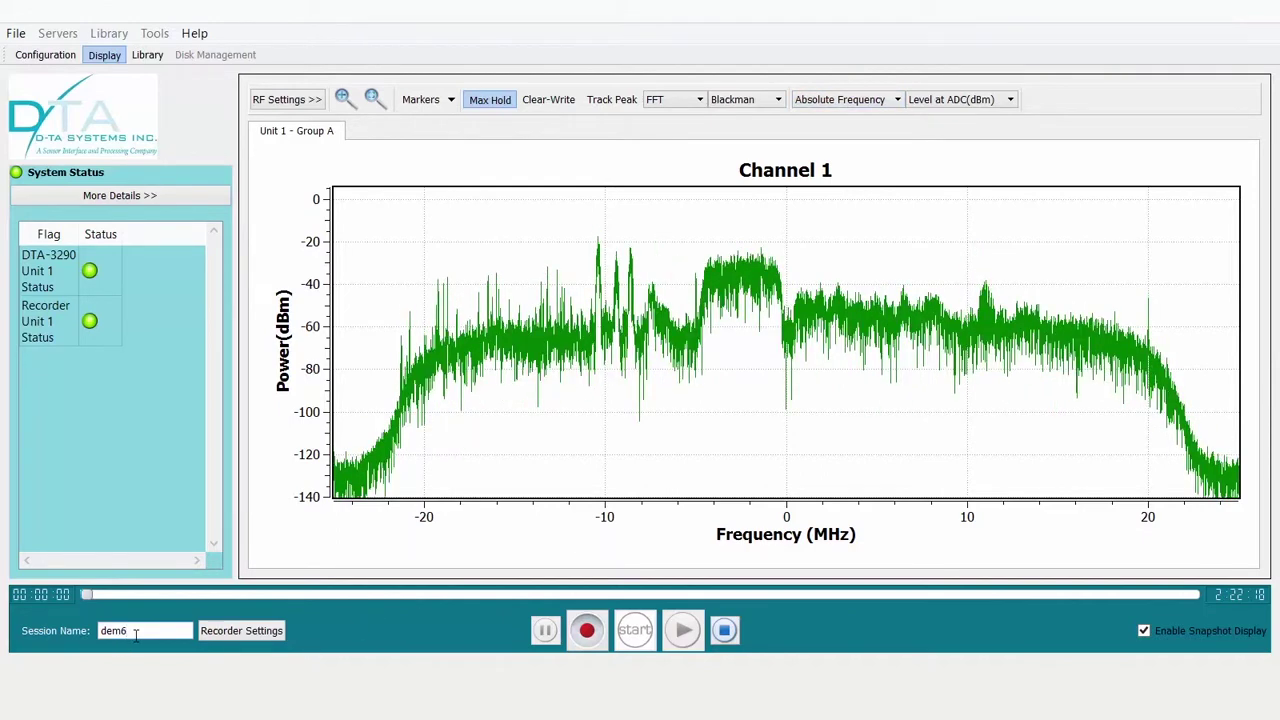
- Record a second session named "dem6" and stop the recording
click(597, 625)
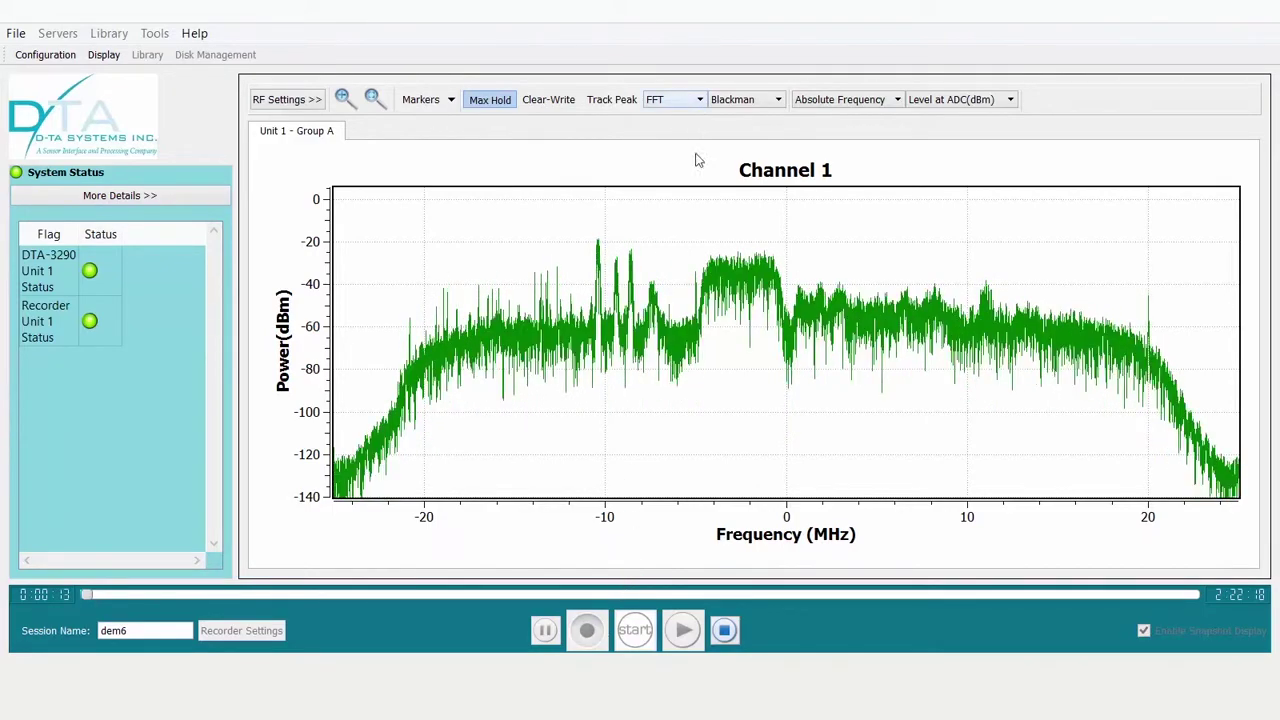
click(724, 630)
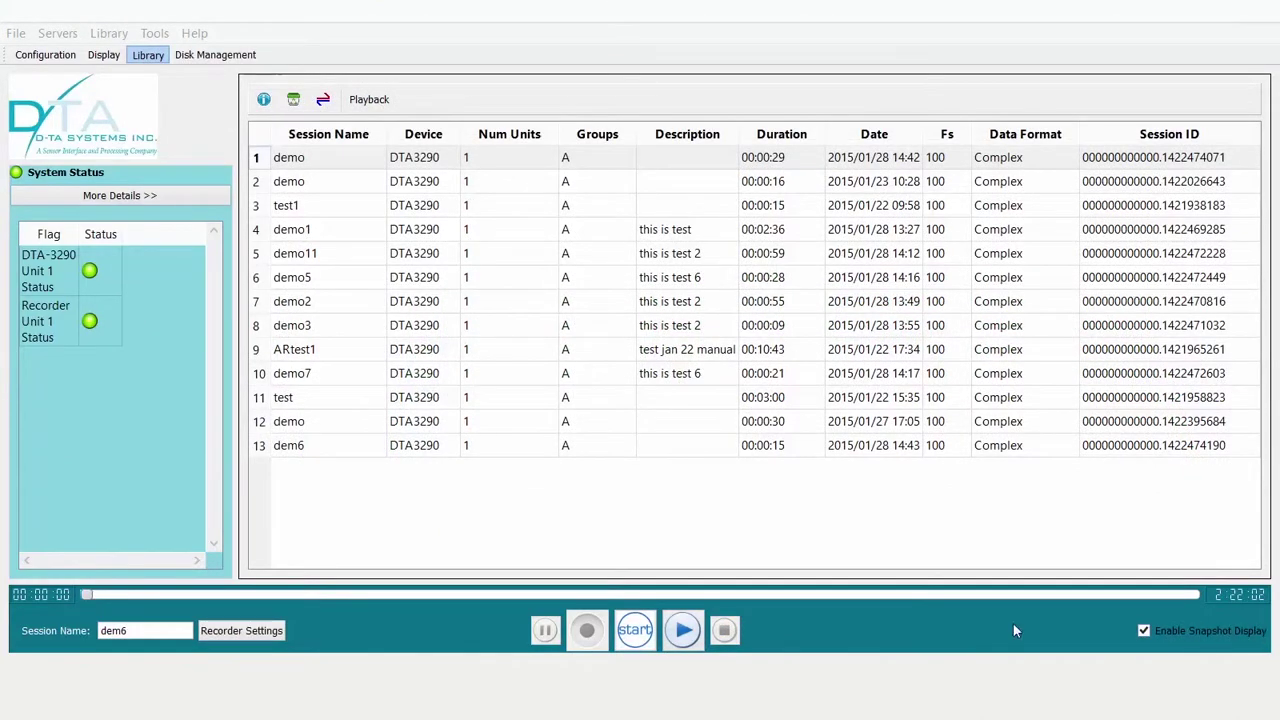
- View the session information of the first demo recording in the library, then close it
click(310, 162)
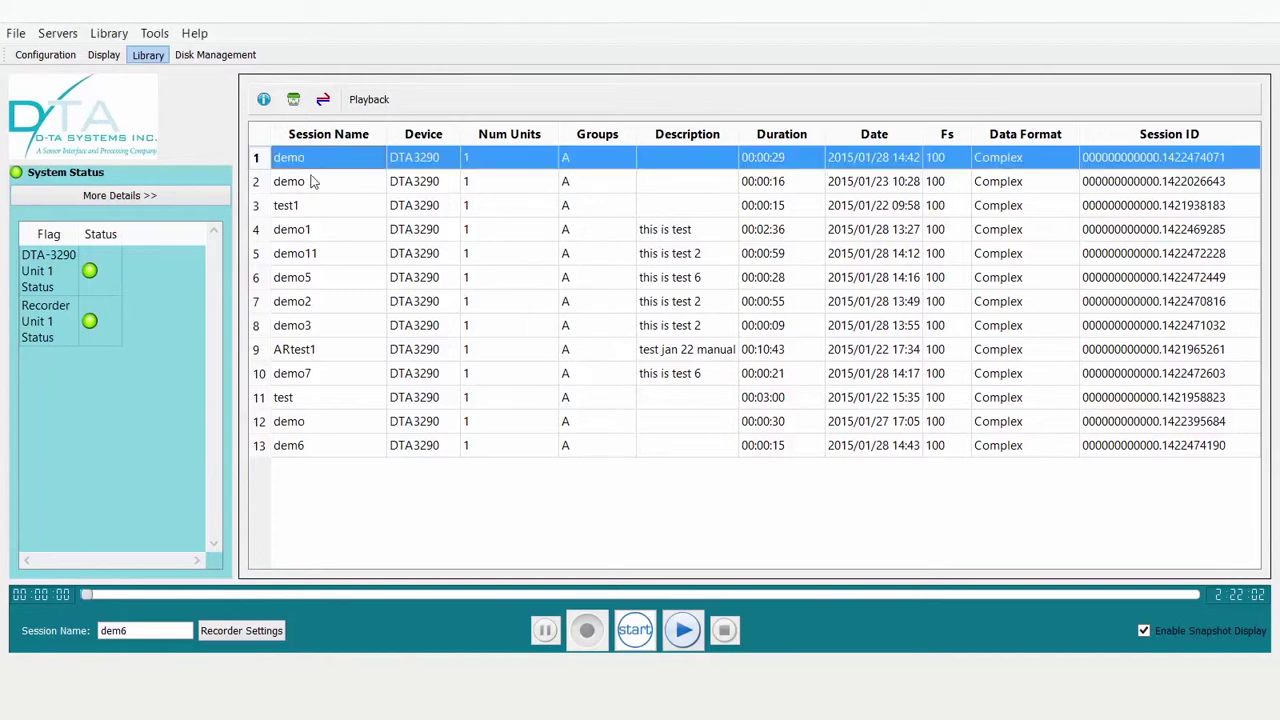
click(263, 99)
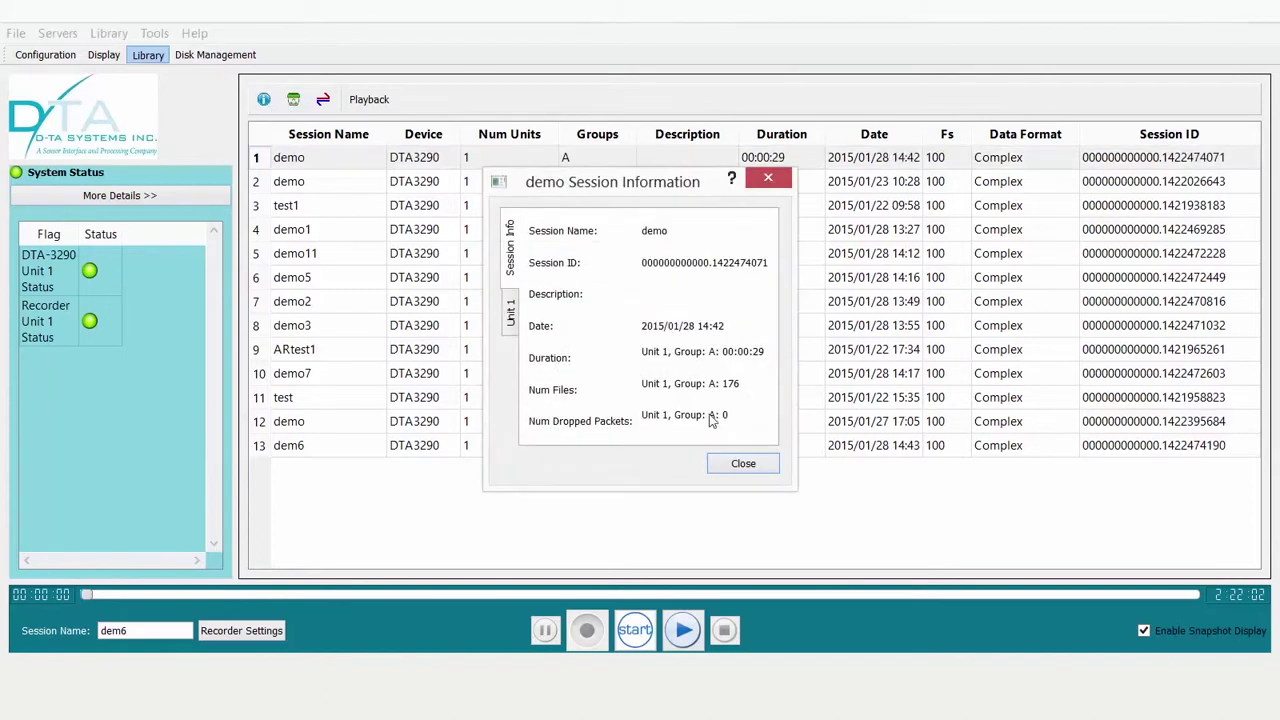
click(742, 466)
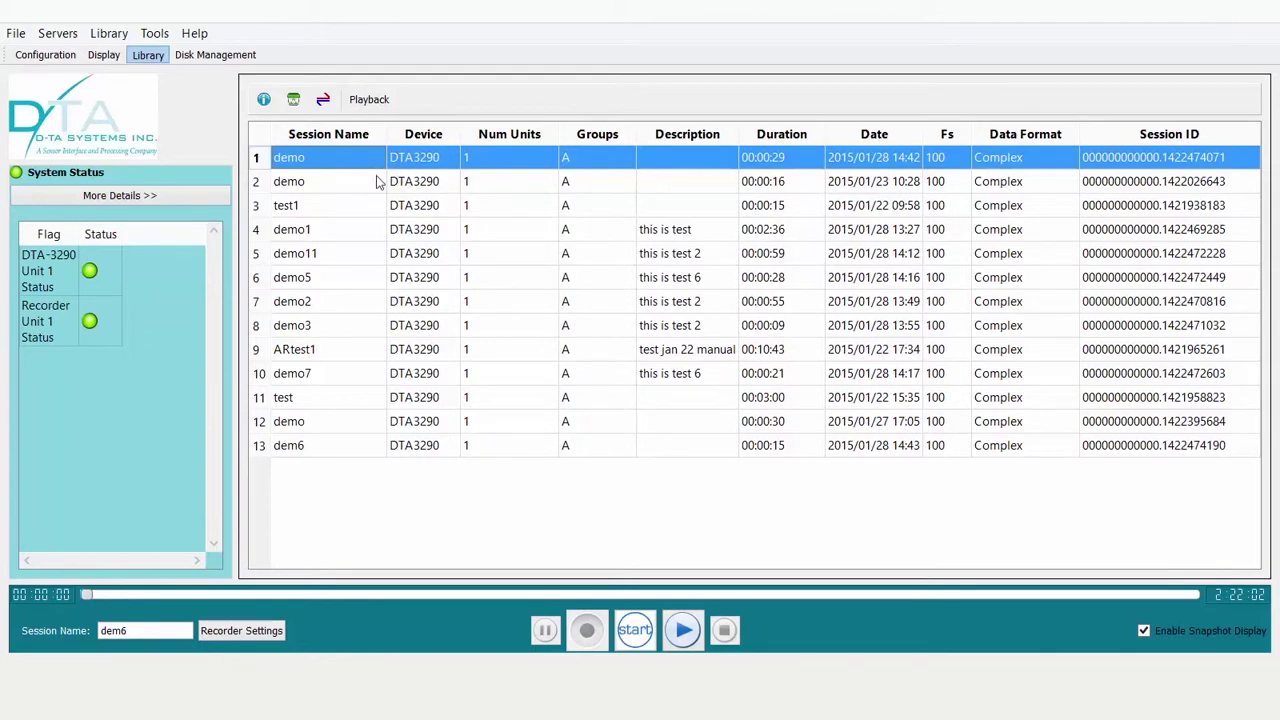
- Review the file copy options for the second demo session with the saved "local" entry loaded, without copying anything
click(295, 183)
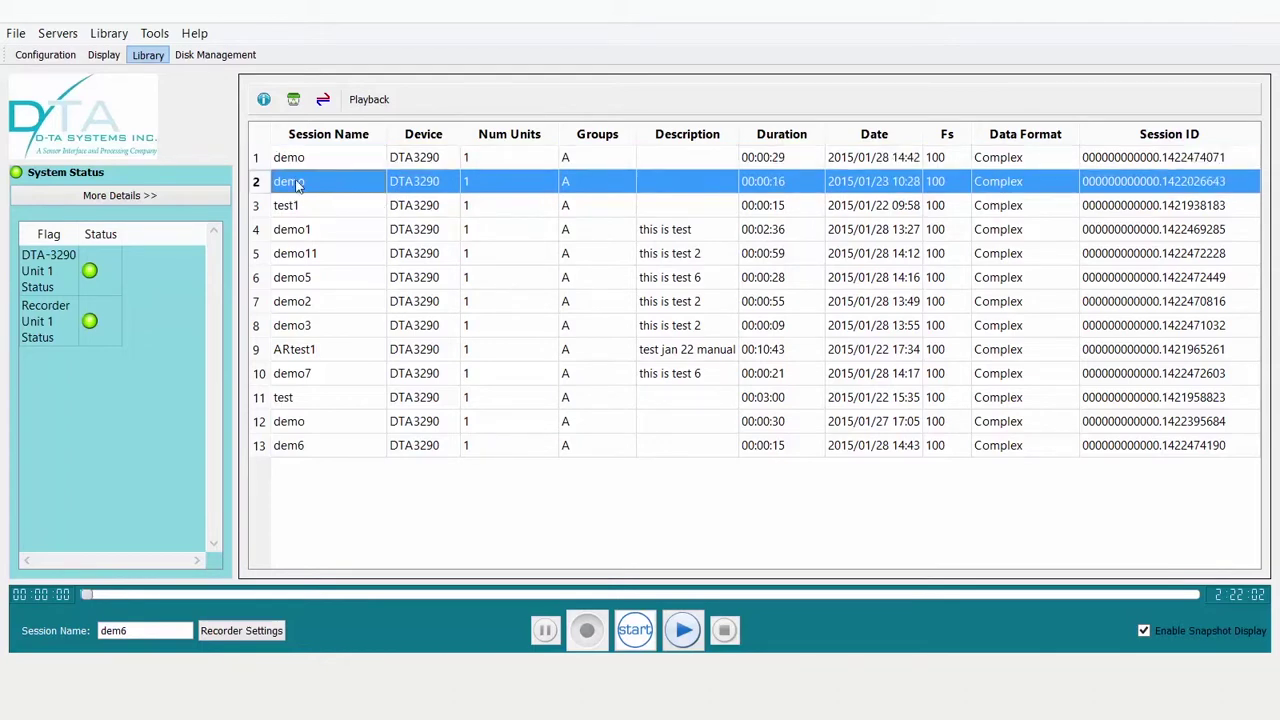
click(325, 104)
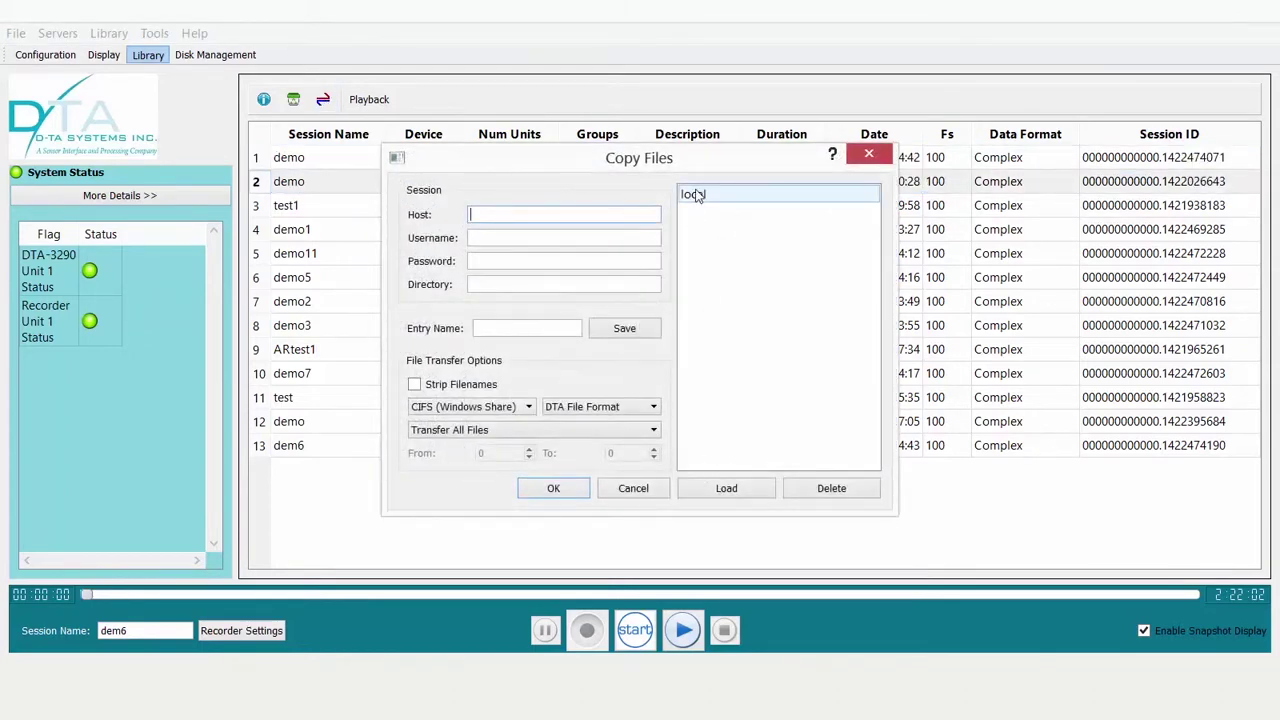
click(697, 195)
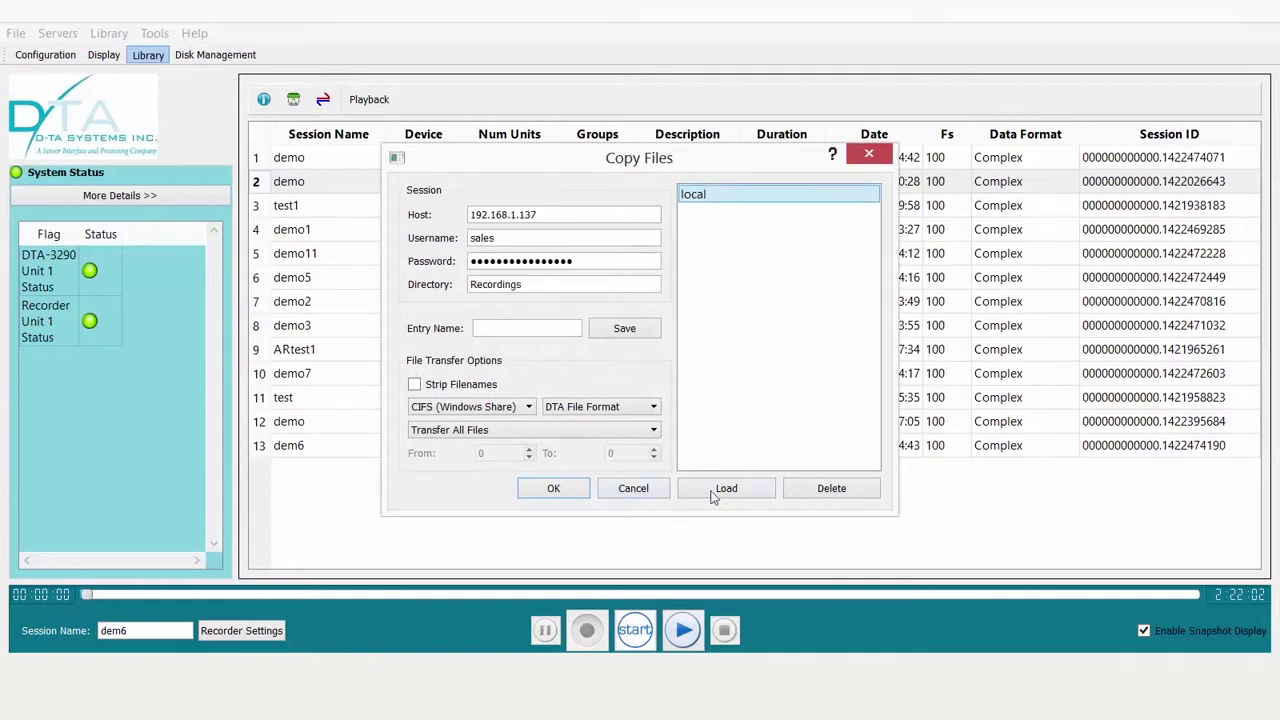
click(650, 490)
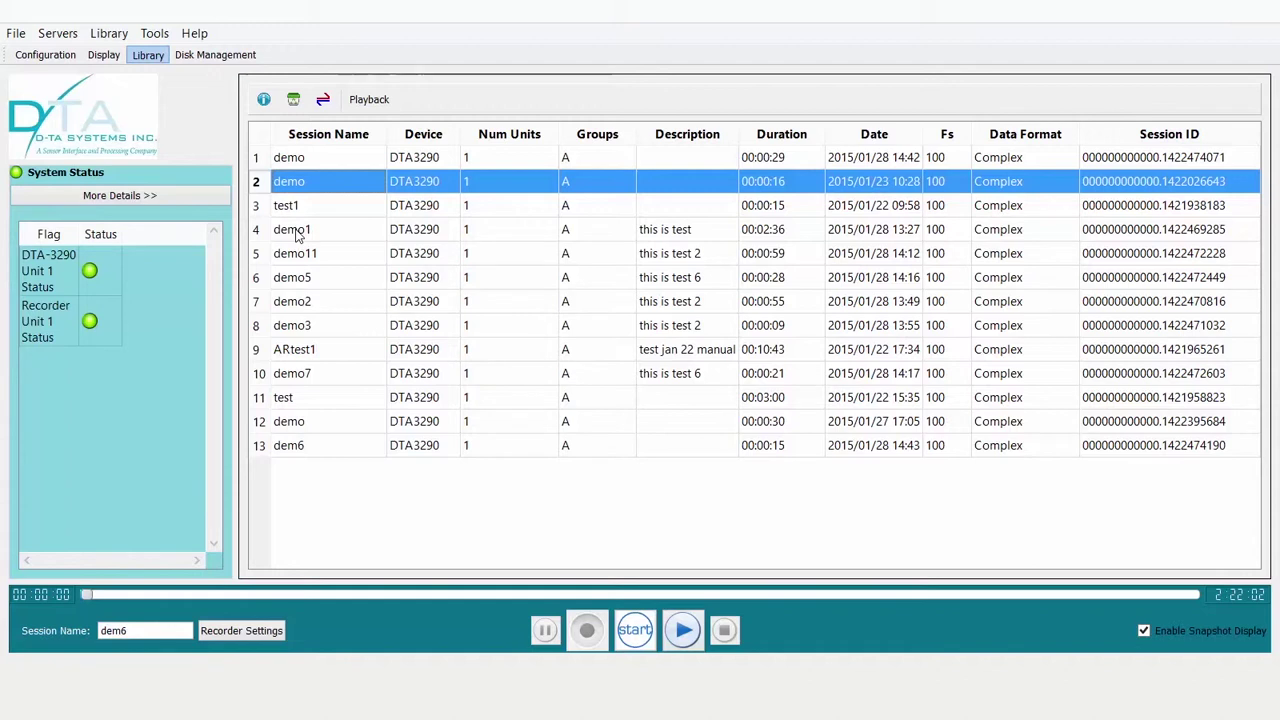
- Open the advanced playback options for the demo1 session and enable loopback
click(296, 234)
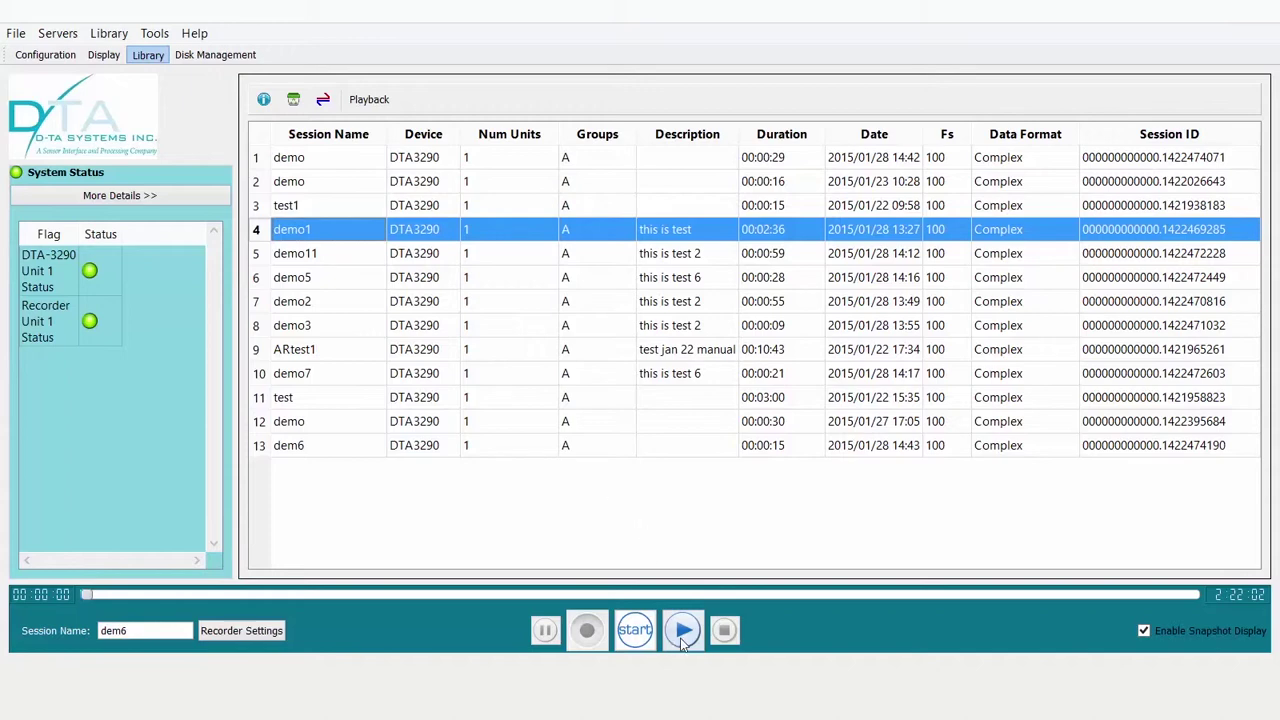
click(362, 100)
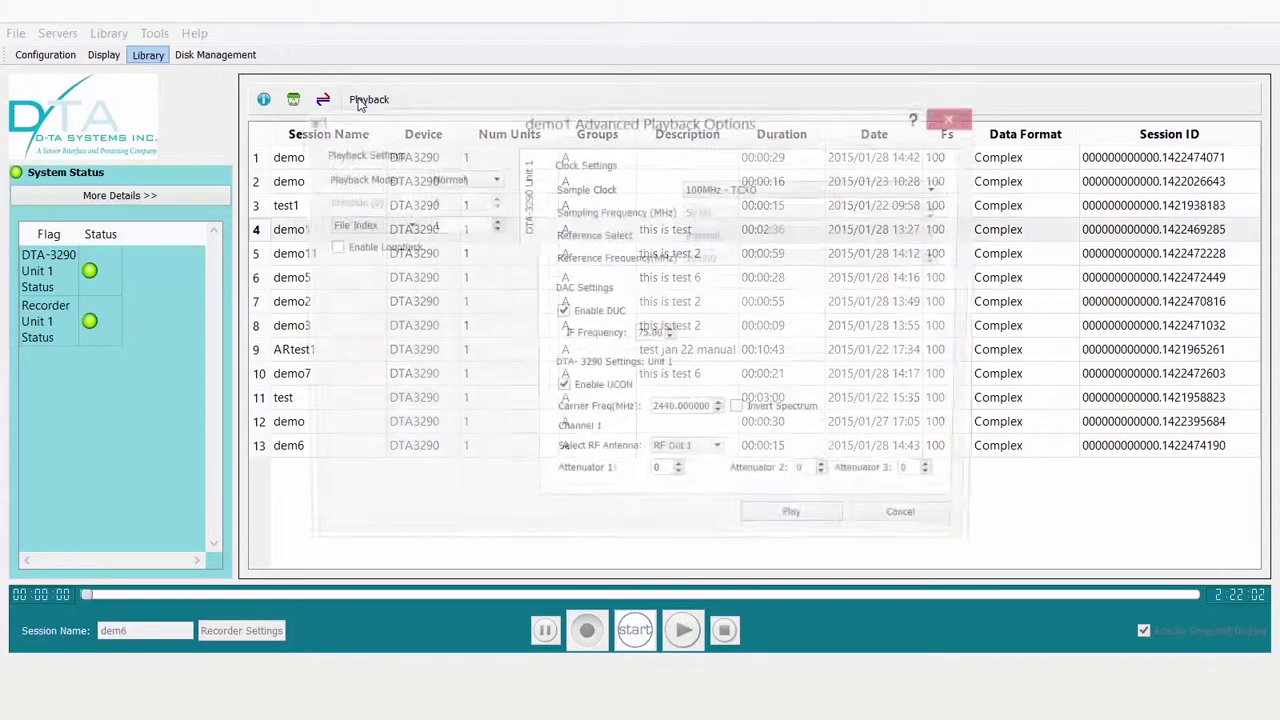
drag(453, 123, 570, 121)
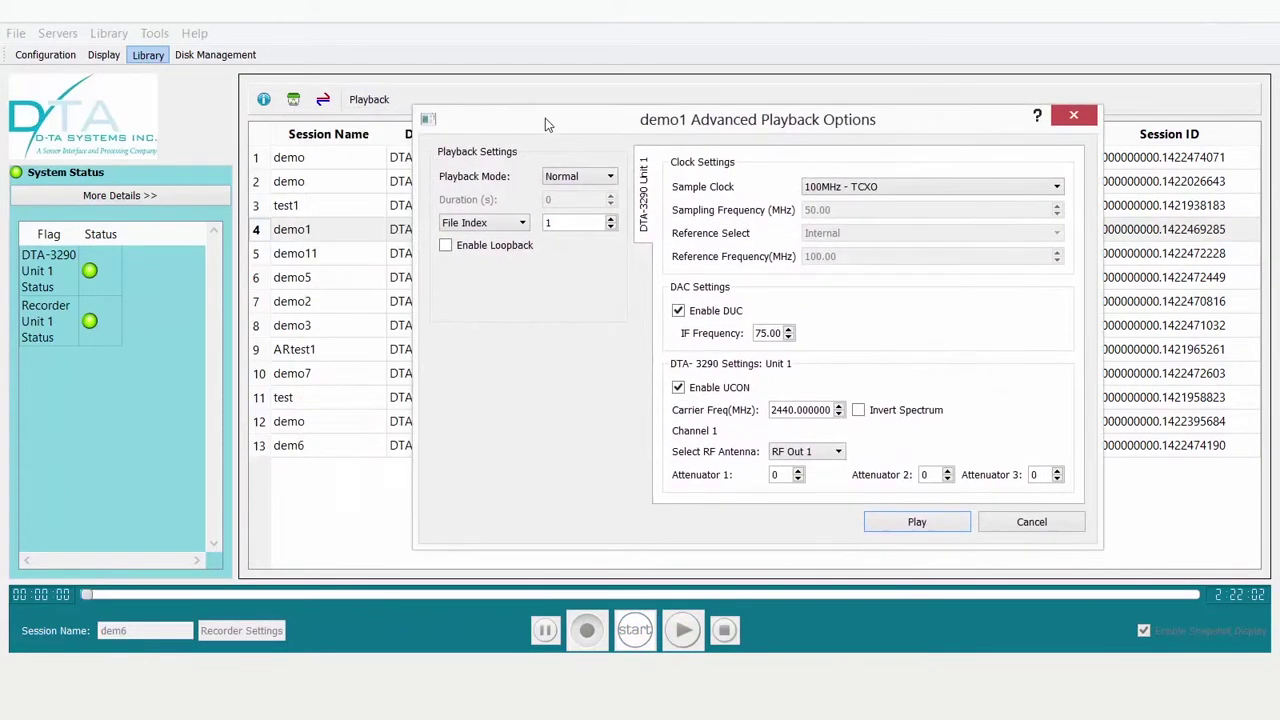
click(447, 248)
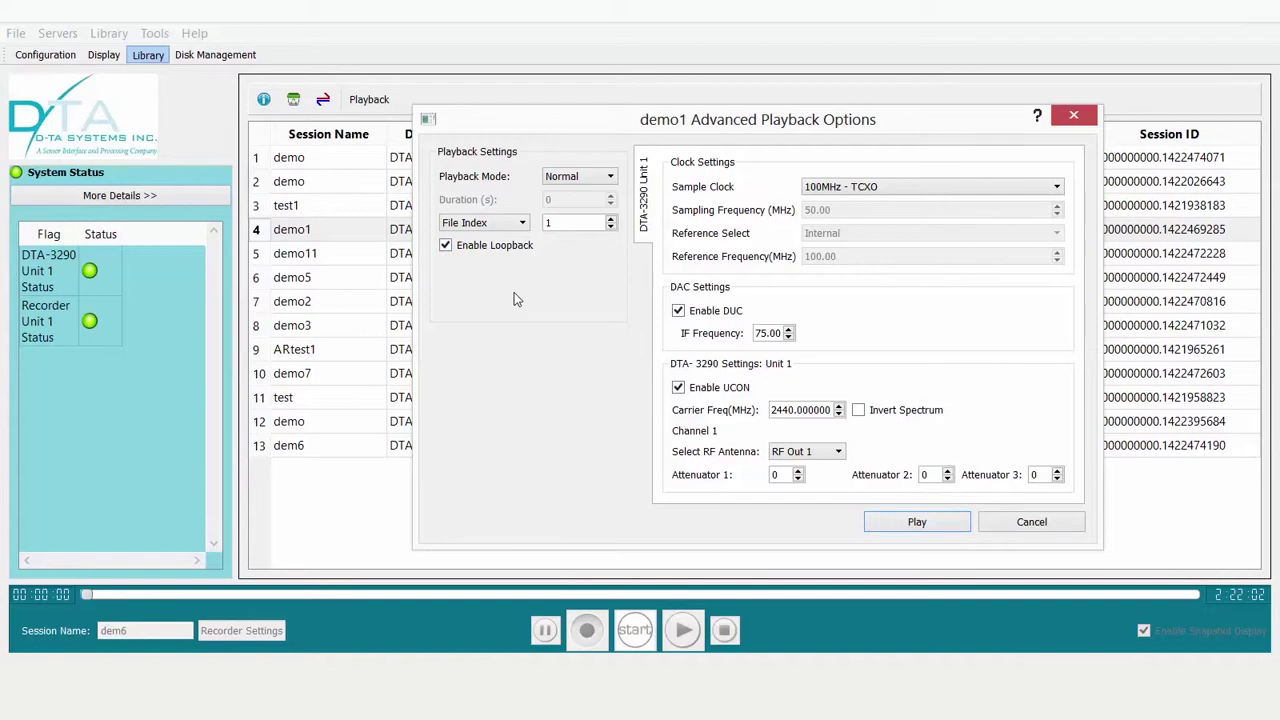